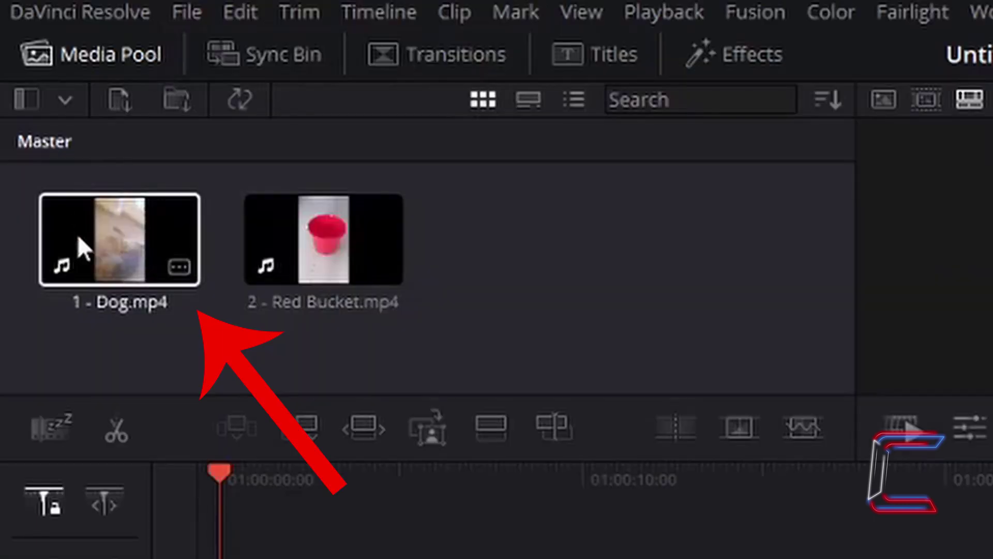
# Select the 1 - Dog.mp4 clip in the Media Pool.
pyautogui.click(133, 244)
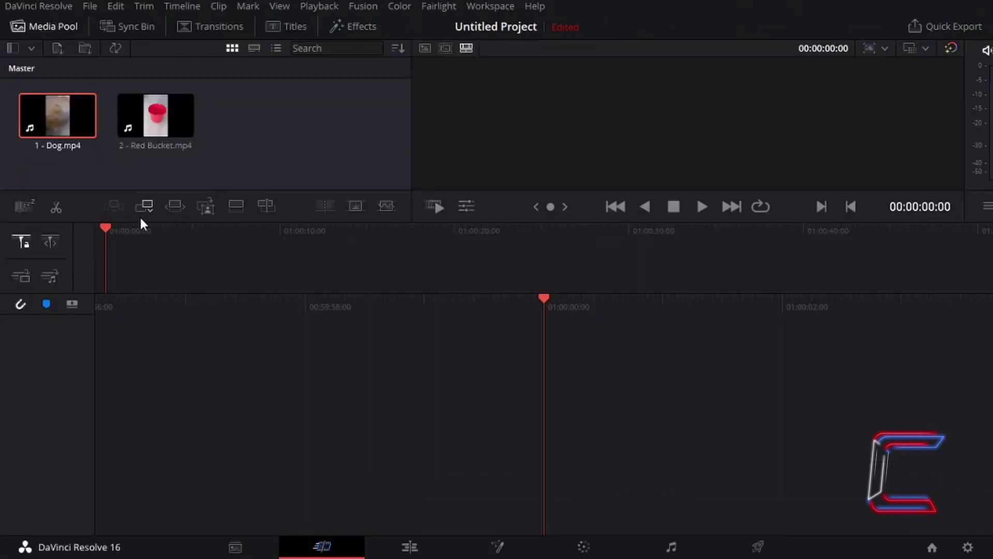
# Append Dog.mp4, then Red Bucket.mp4, to Timeline 1, running to 00:00:42:03.
pyautogui.click(142, 213)
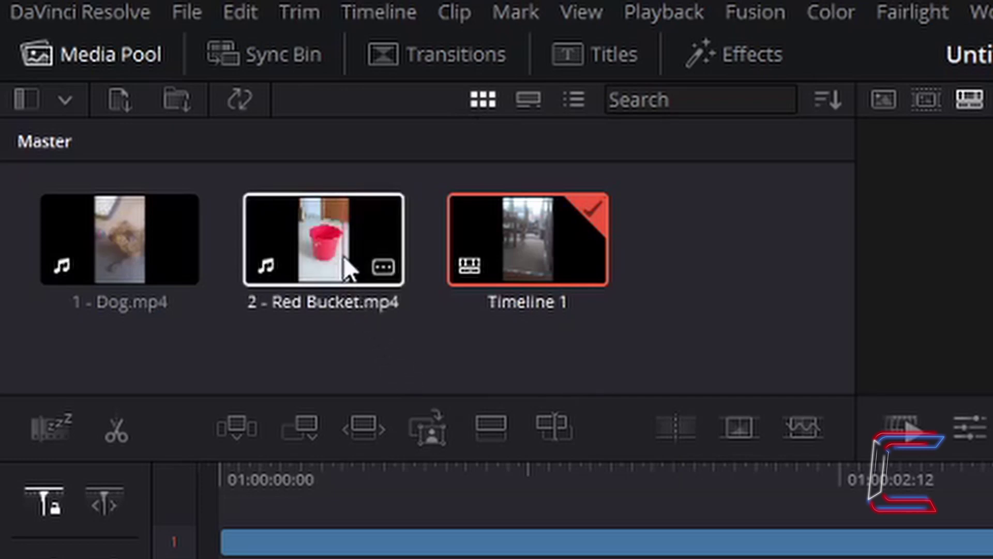
pyautogui.click(346, 268)
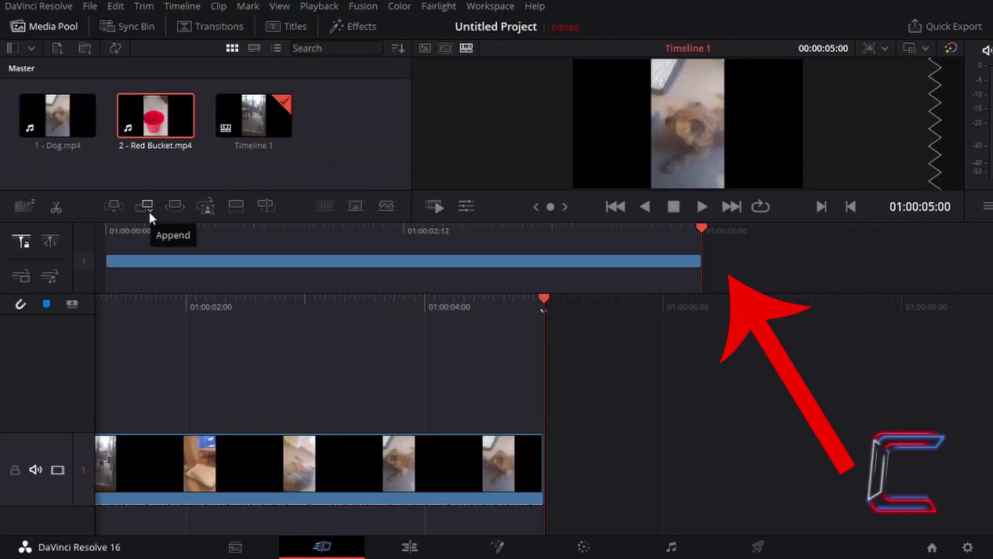
pyautogui.click(149, 212)
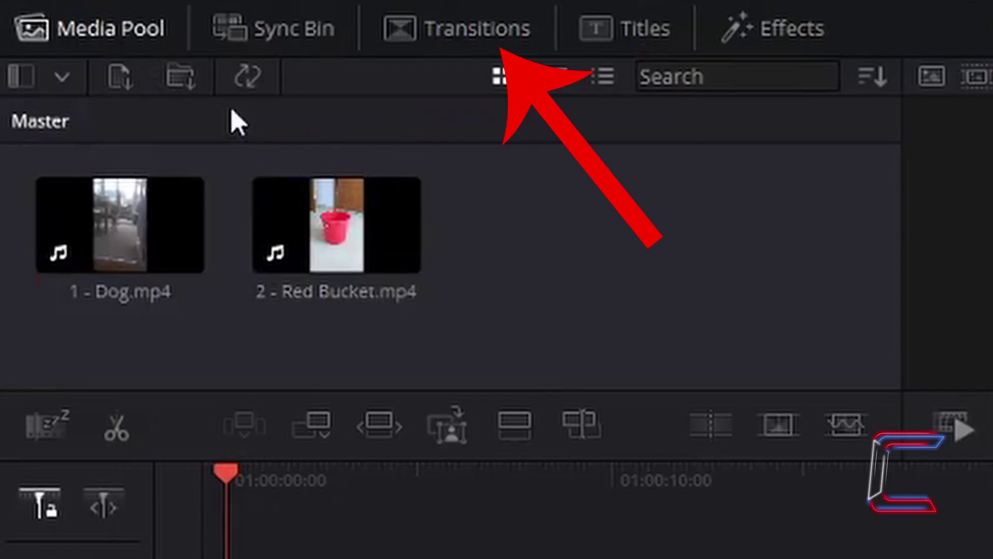
# Set Cross Dissolve as the standard transition from the video transitions list.
pyautogui.click(504, 39)
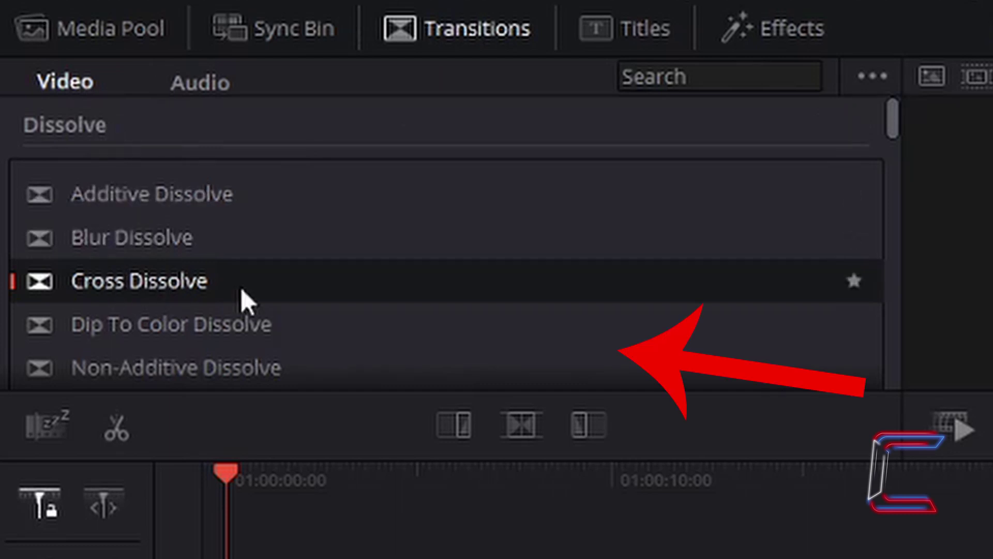
pyautogui.rightClick(240, 288)
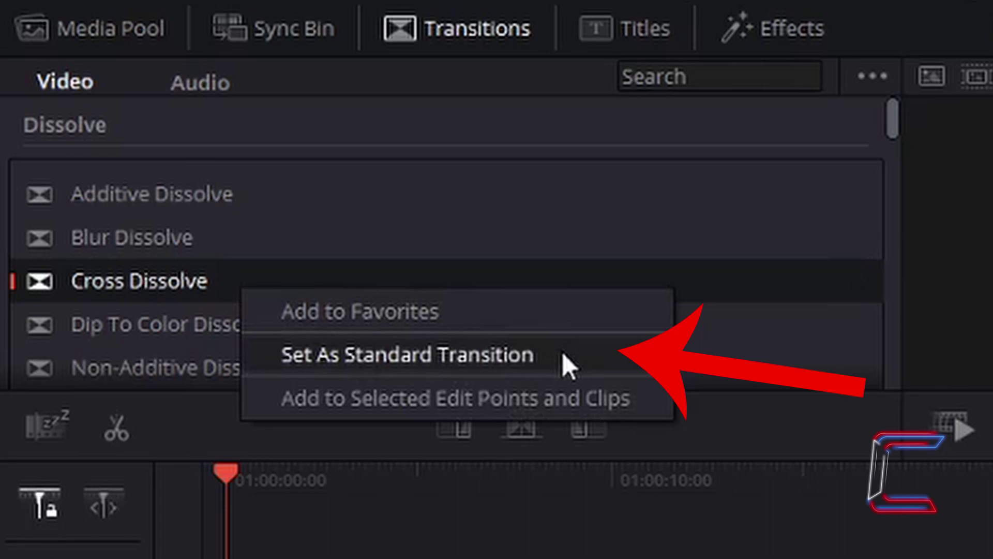
pyautogui.click(563, 355)
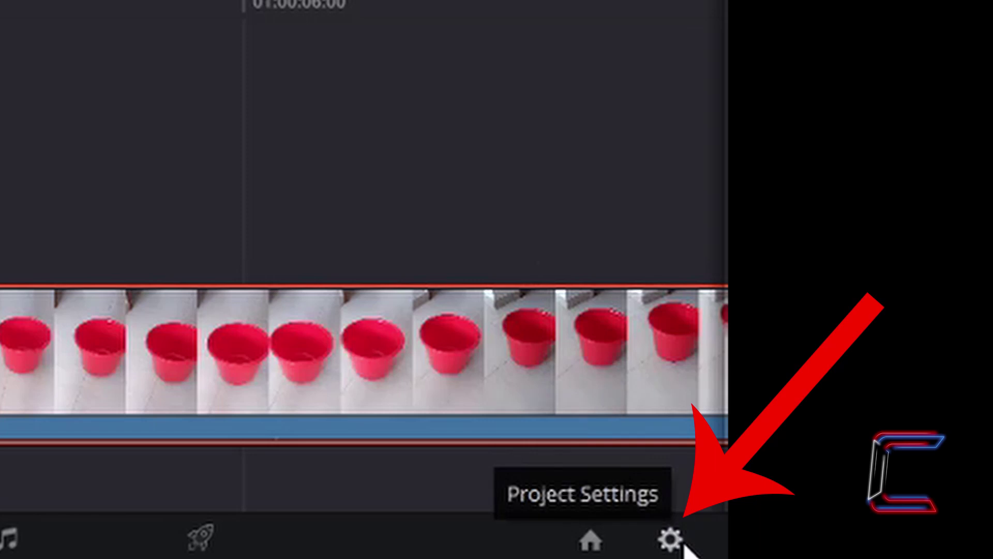
pyautogui.click(680, 539)
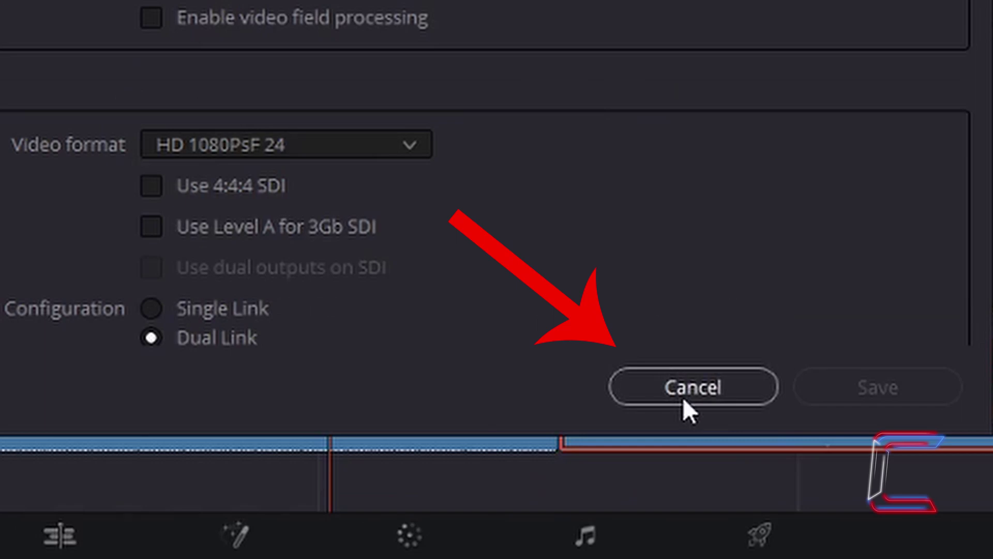
pyautogui.click(682, 396)
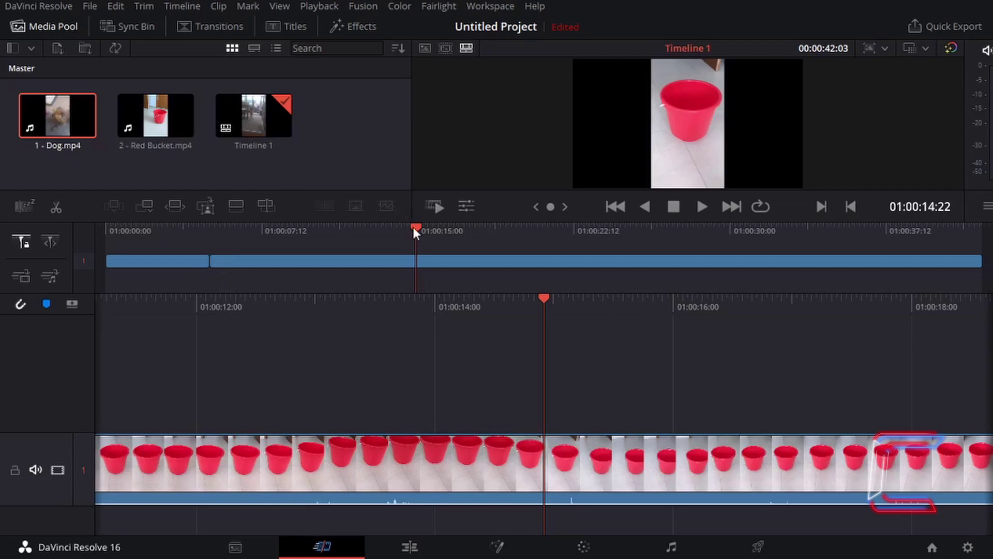
pyautogui.moveTo(414, 230); pyautogui.dragTo(982, 232)
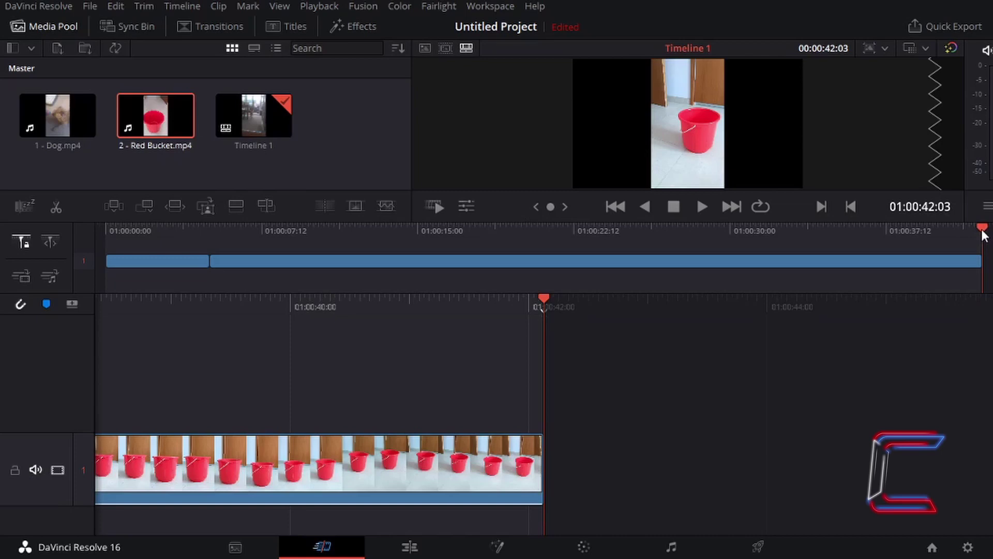
pyautogui.click(547, 229)
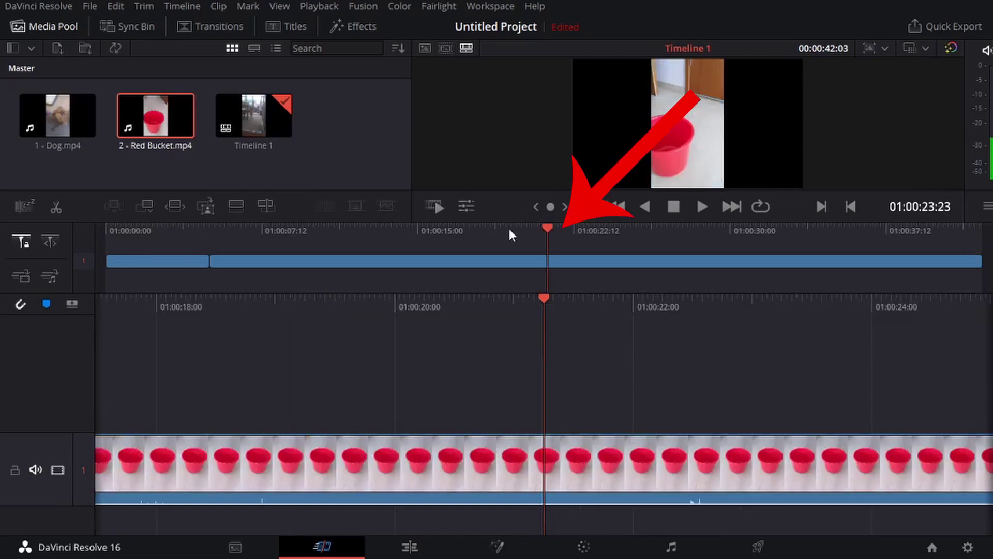
pyautogui.click(414, 229)
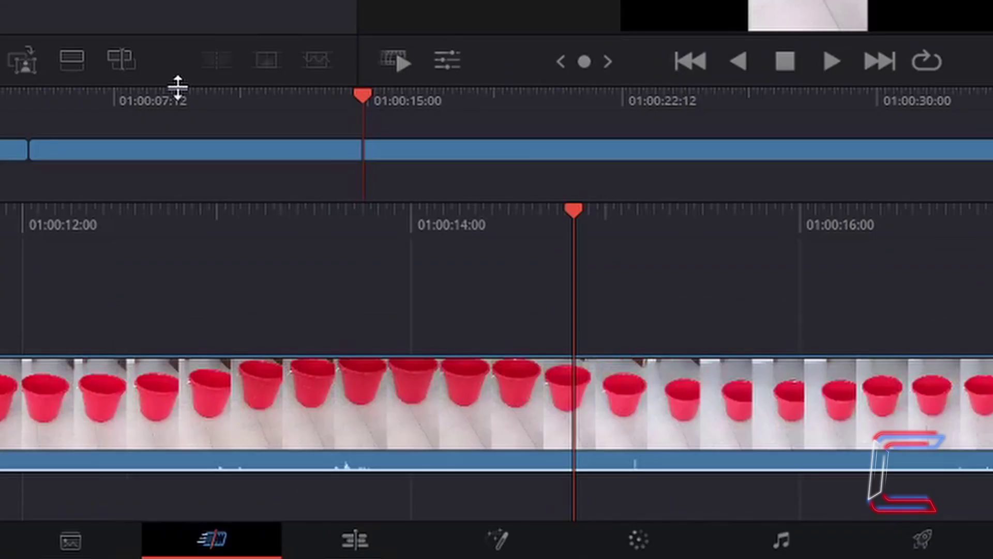
pyautogui.press('k')
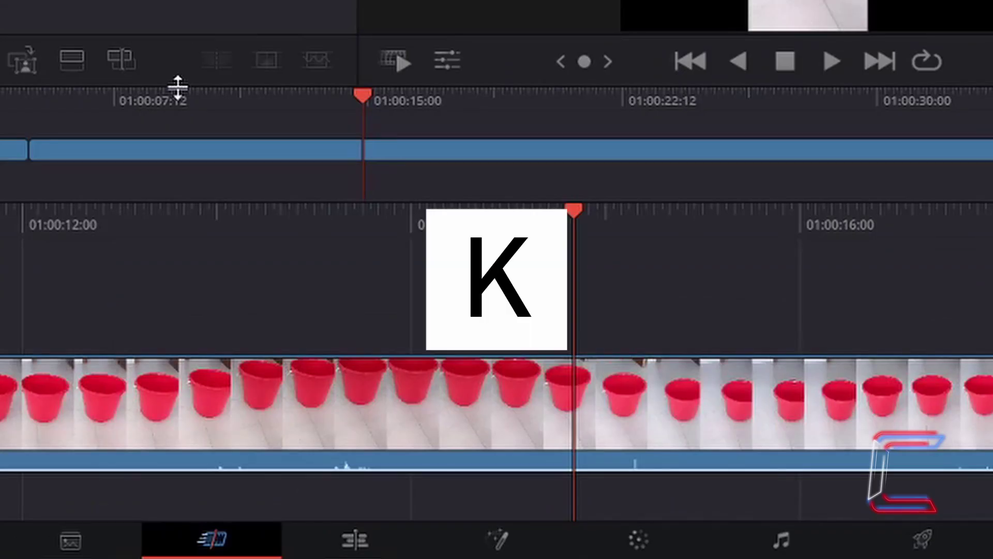
pyautogui.press('j')
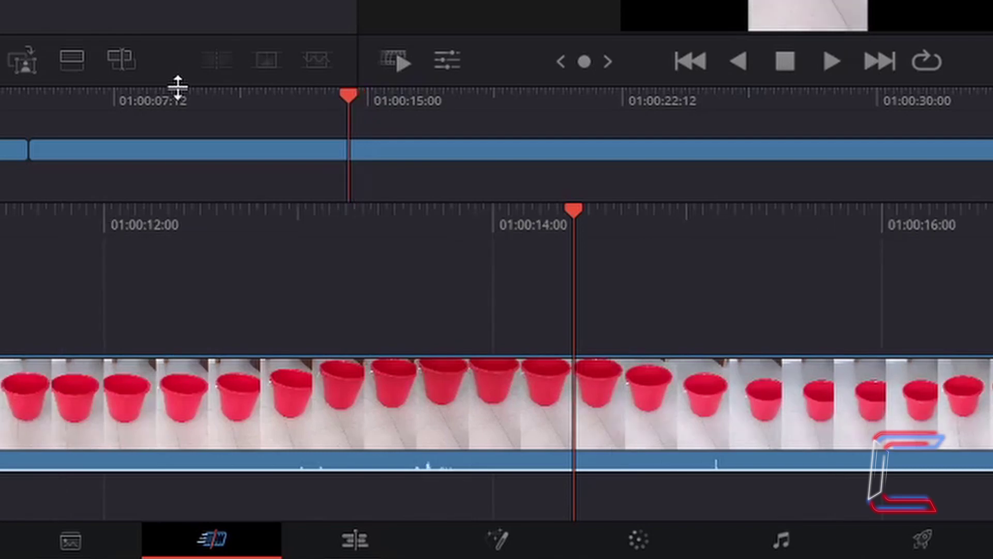
pyautogui.press('k')
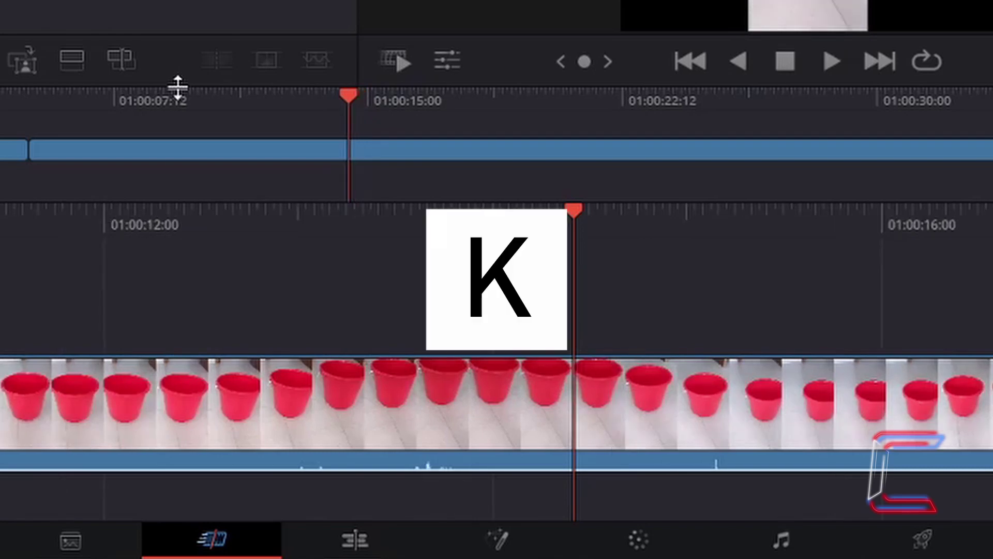
pyautogui.press('l')
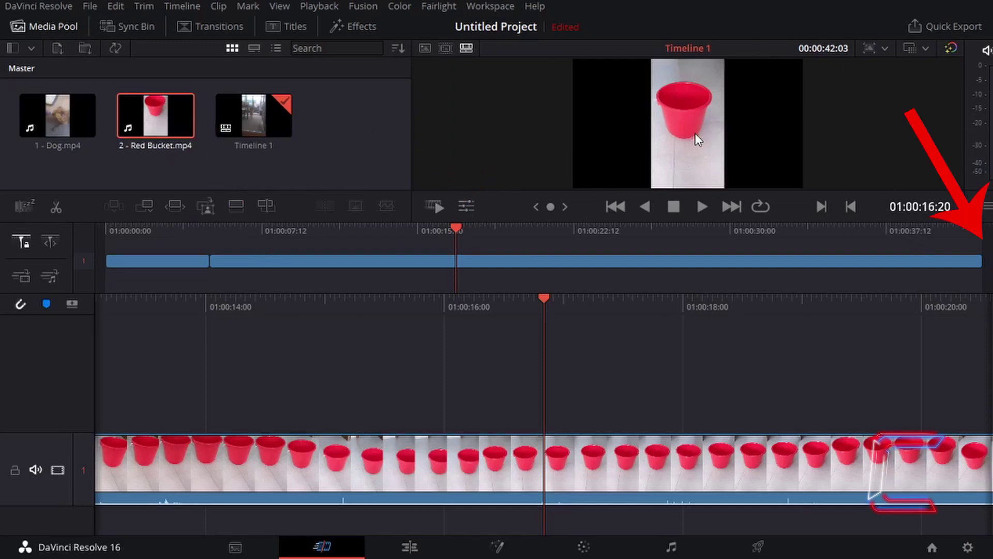
# Select the Dog/Red Bucket edit point and switch to its outgoing Dog side.
pyautogui.press('v')
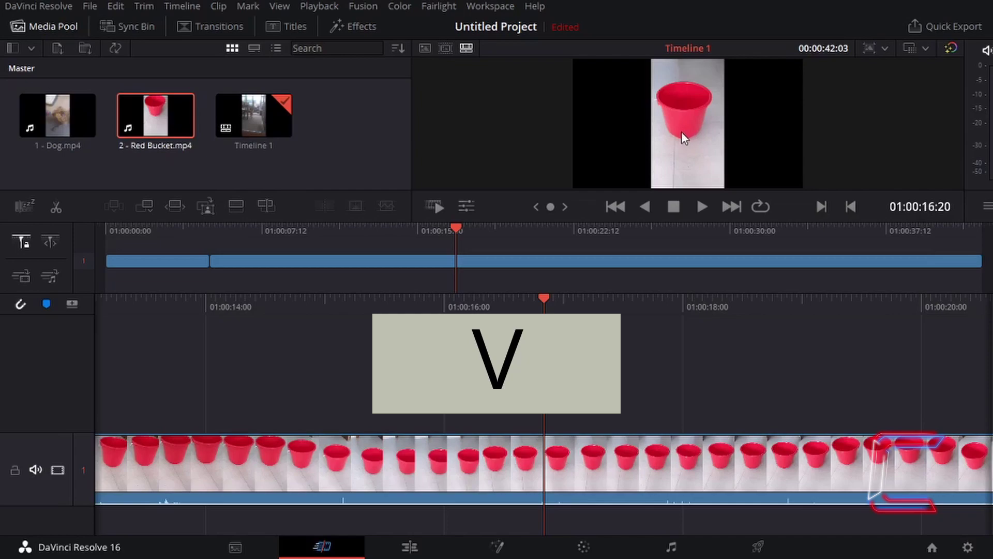
pyautogui.press('Up')
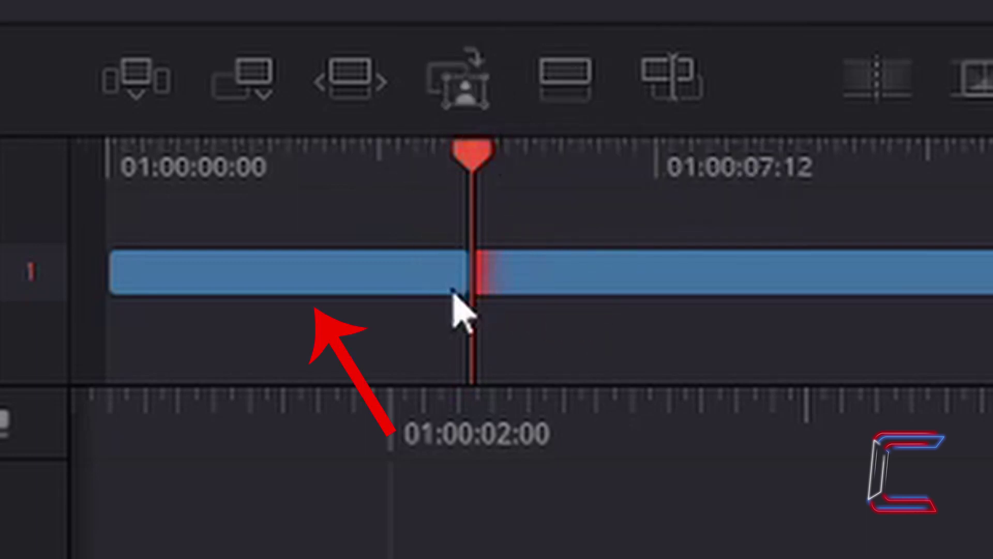
pyautogui.press('u')
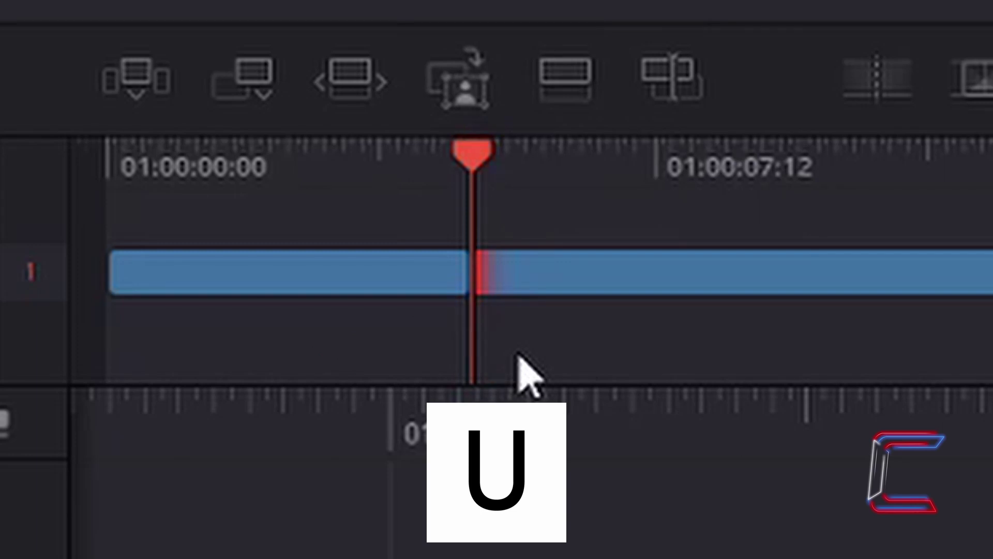
pyautogui.press('u')
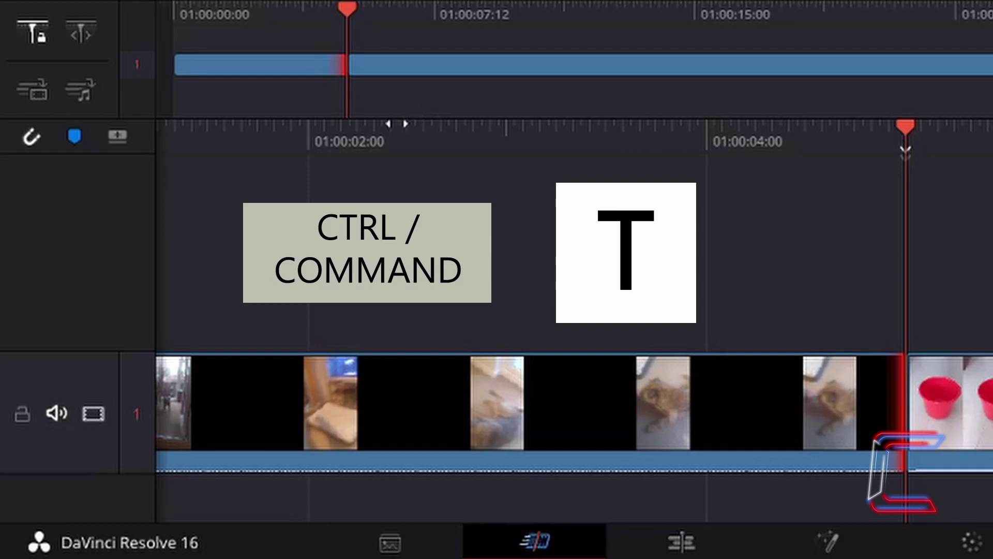
pyautogui.hotkey('ctrl', 't')
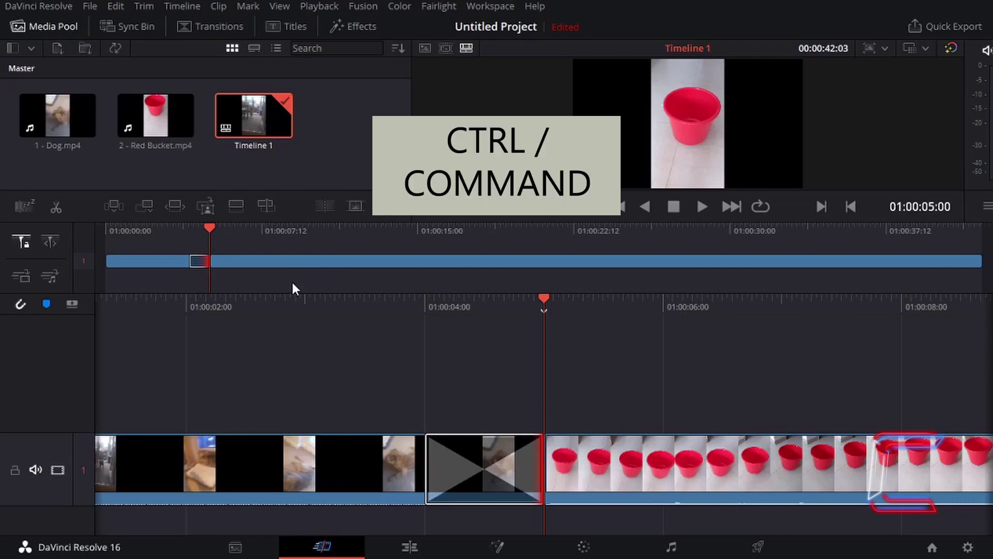
pyautogui.hotkey('ctrl', 'z')
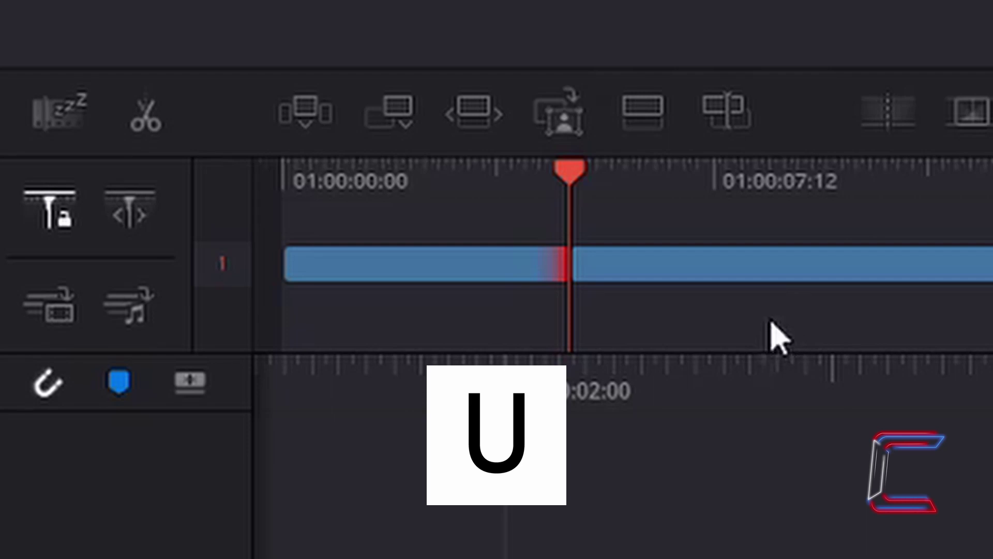
# Select the Dog/Red Bucket edit and redo the Cross Dissolve at the cut.
pyautogui.press('u')
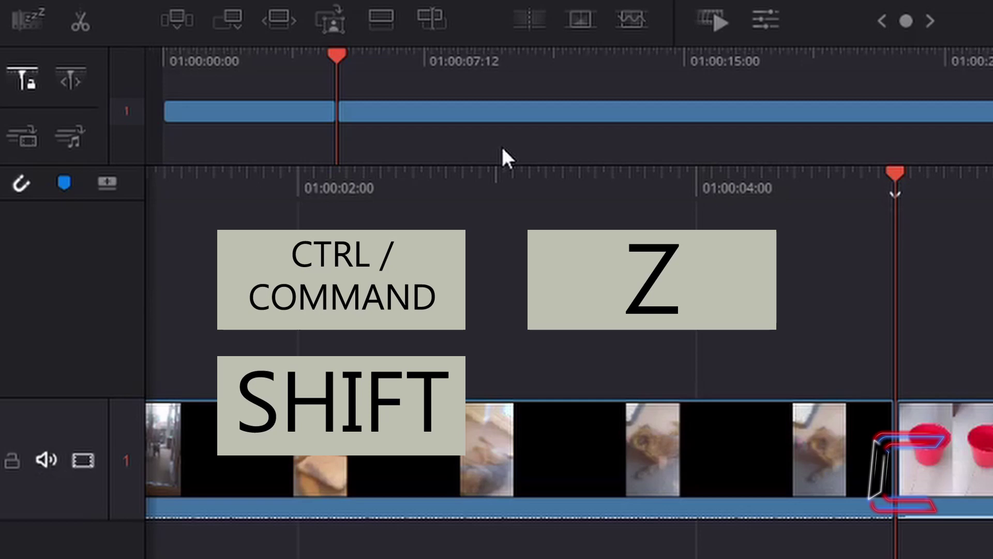
pyautogui.hotkey('ctrl', 'shift', 'z')
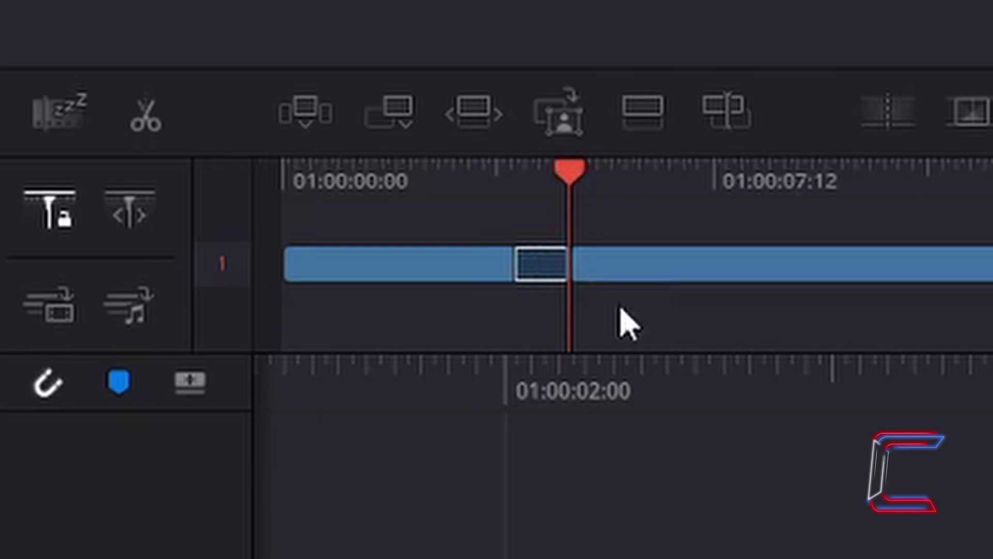
# Select the incoming Red Bucket side of the edit and add a Cross Dissolve there.
pyautogui.press('v')
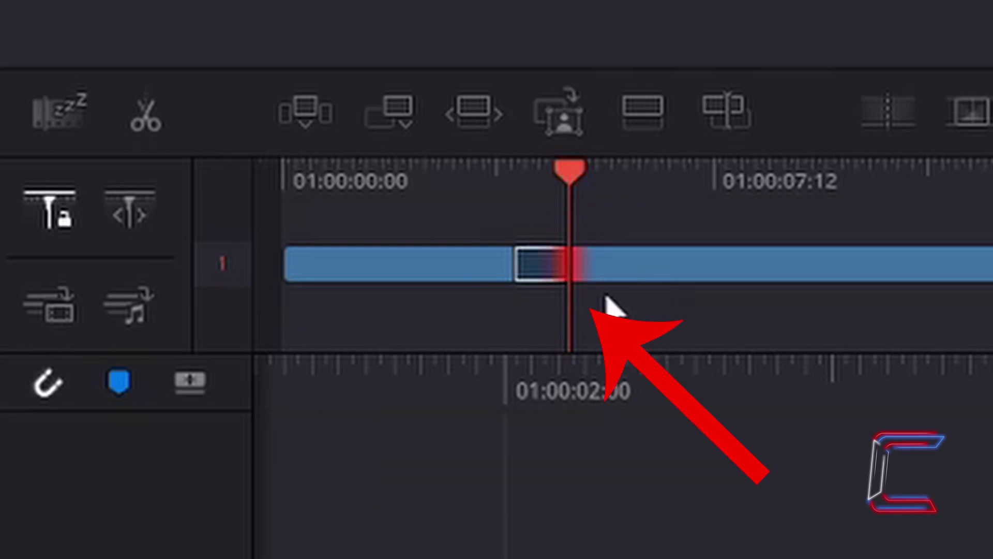
pyautogui.press('u')
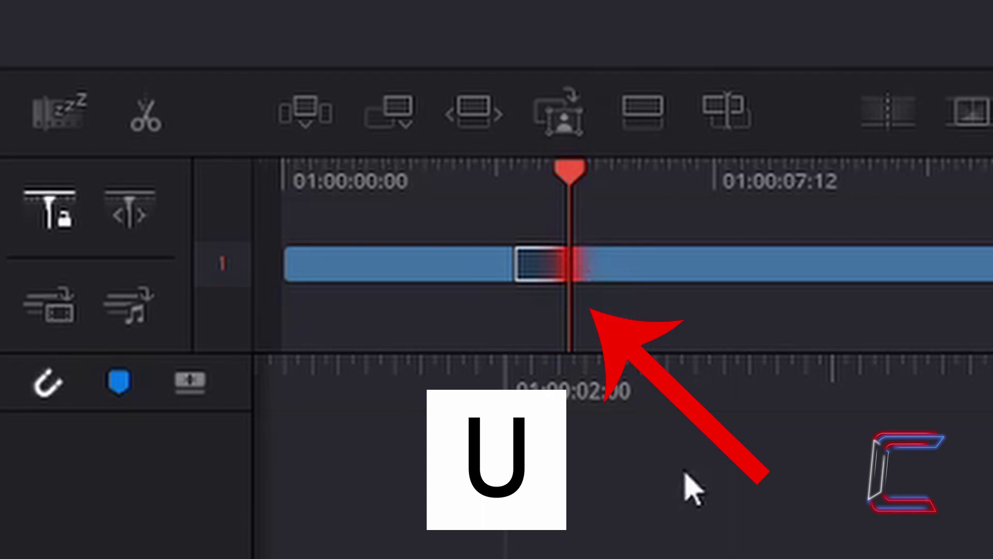
pyautogui.press('u')
pyautogui.hotkey('ctrl', 't')
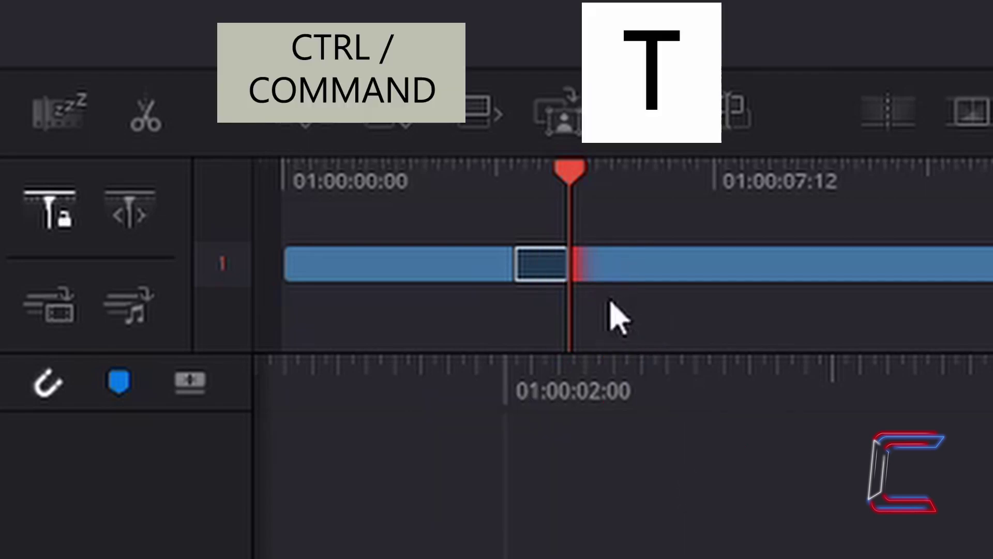
pyautogui.hotkey('ctrl', 't')
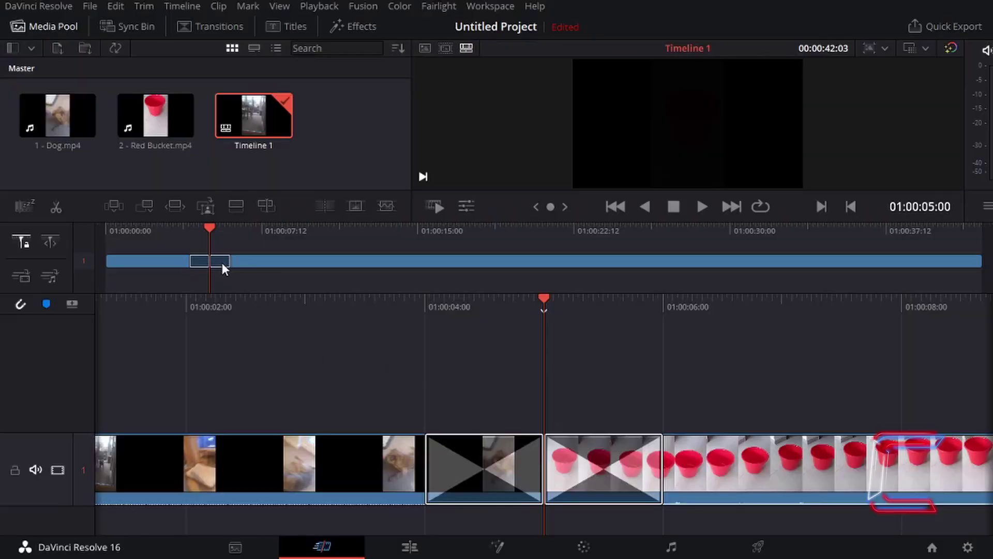
pyautogui.press('v')
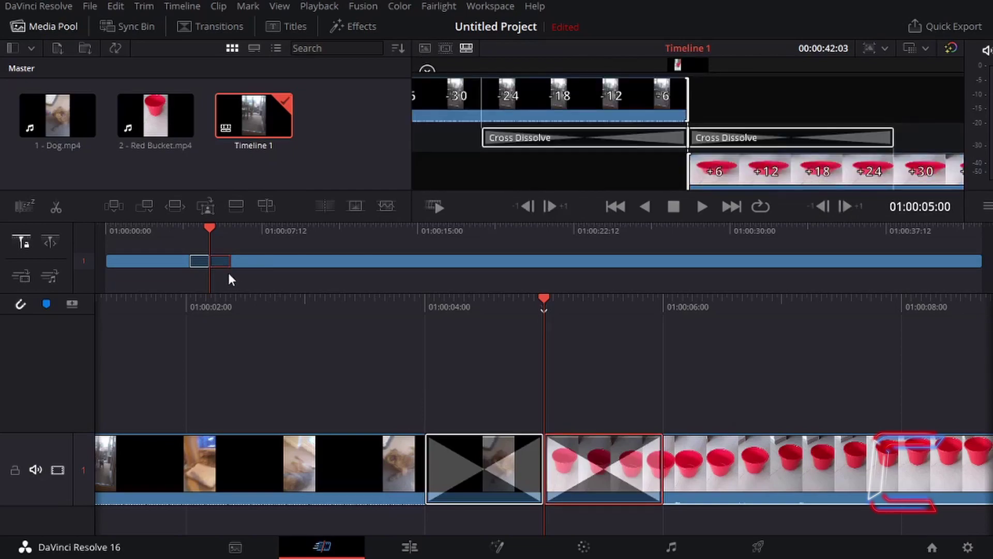
pyautogui.press('Up')
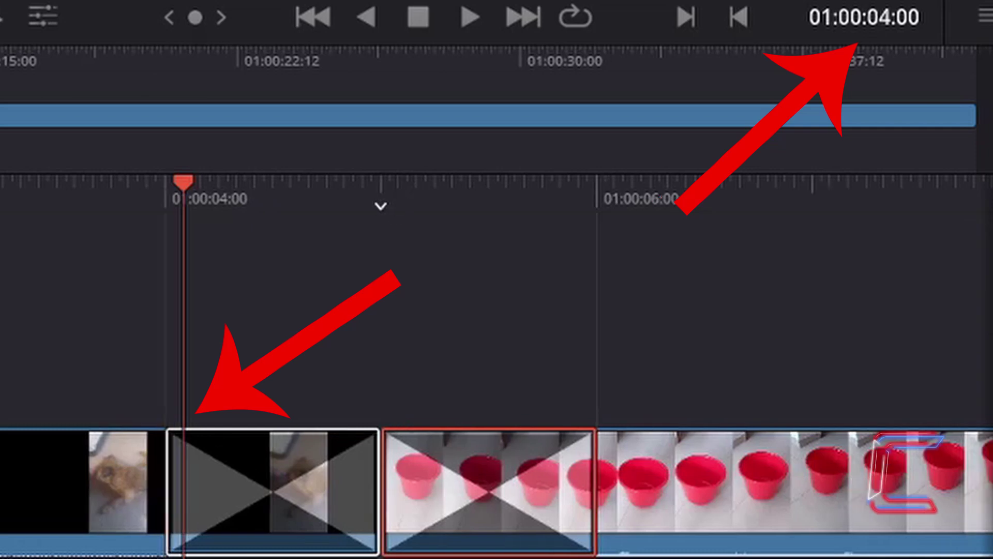
pyautogui.press('Down')
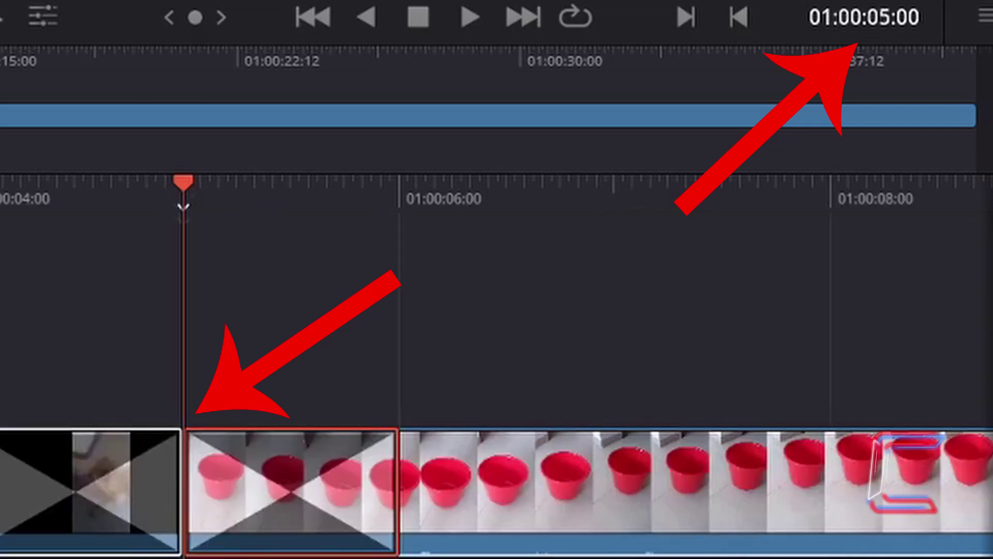
pyautogui.press('Down')
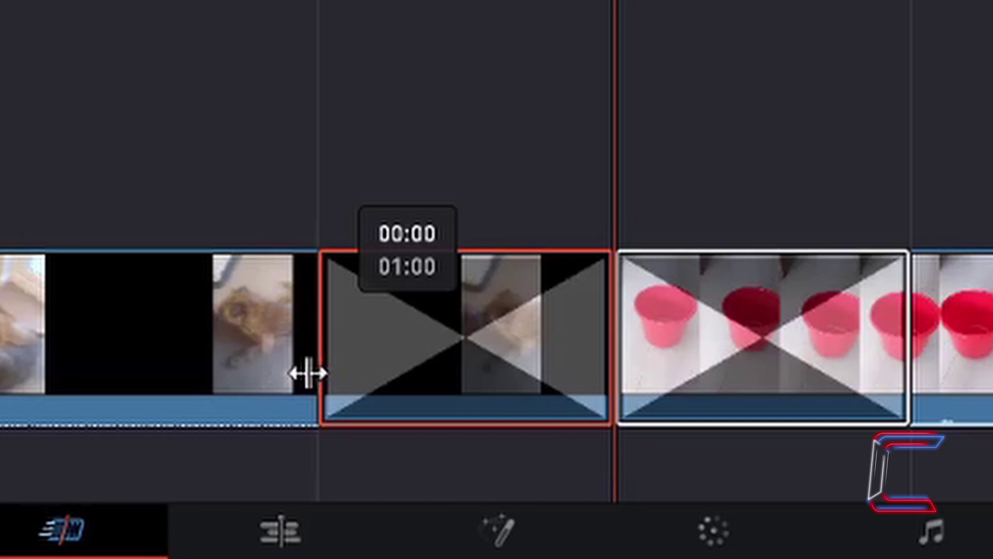
# Stretch the first Cross Dissolve out to 1:05, then trim it back to 21 frames.
pyautogui.moveTo(308, 372); pyautogui.dragTo(250, 373)
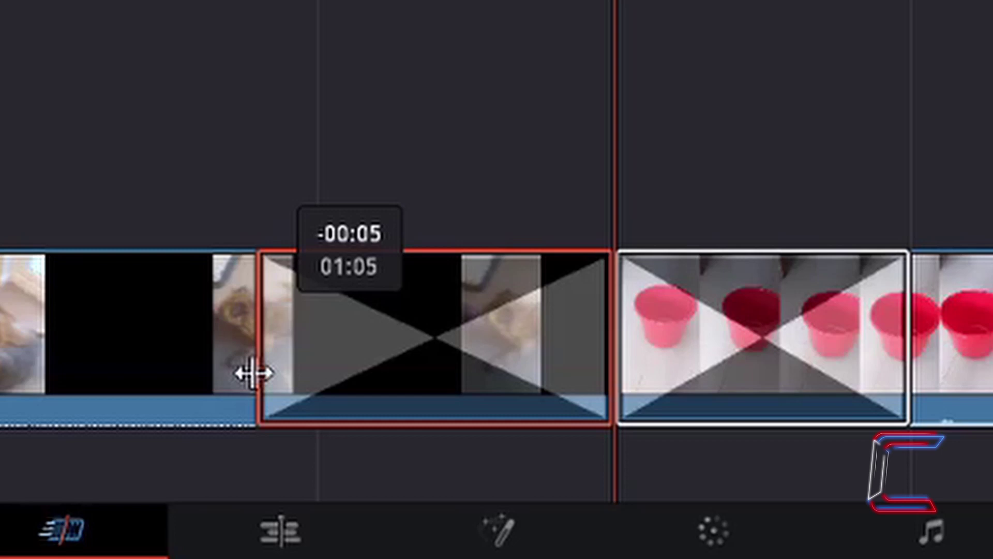
pyautogui.moveTo(254, 373); pyautogui.dragTo(367, 362)
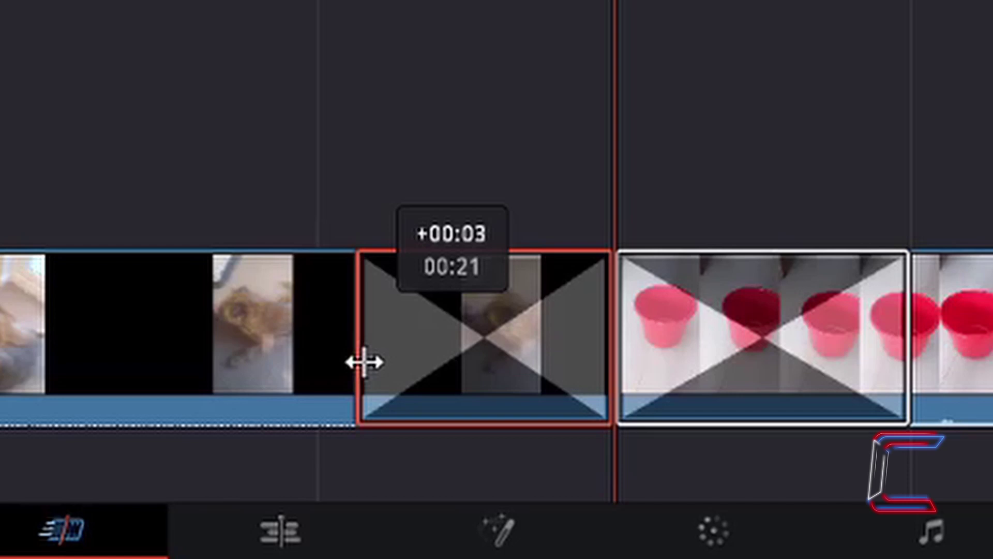
pyautogui.moveTo(364, 362); pyautogui.dragTo(362, 362)
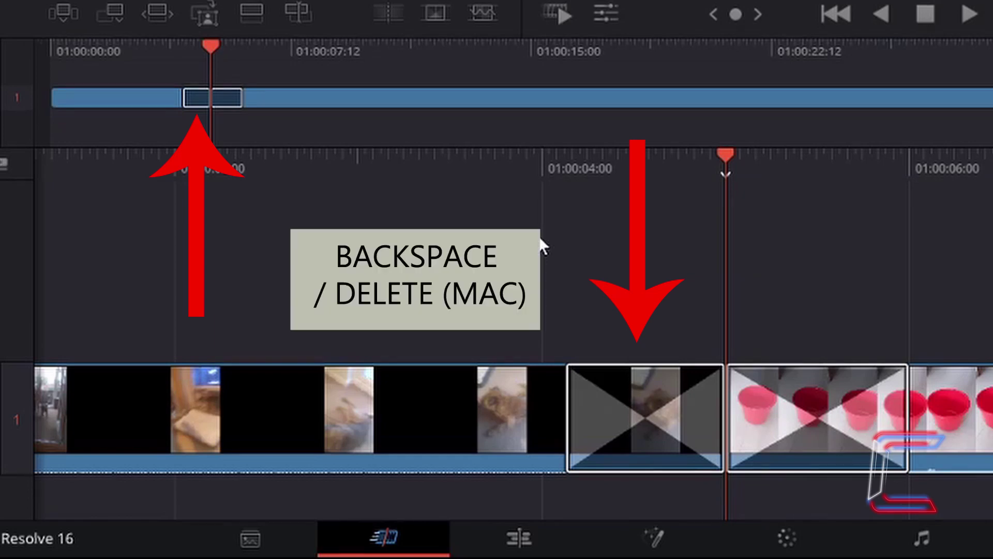
# Select and delete both Cross Dissolves at the Dog/Red Bucket cut.
pyautogui.press('v')
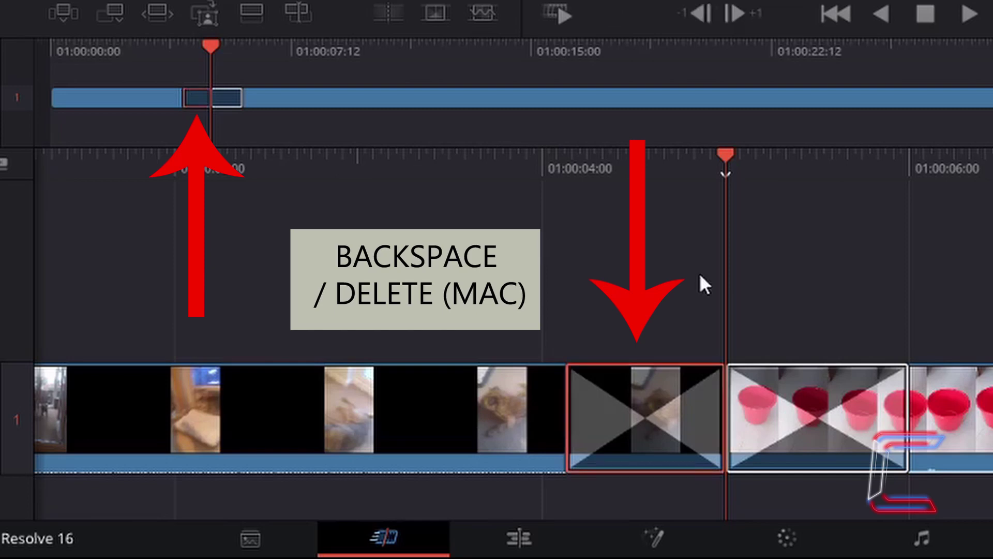
pyautogui.press('BackSpace')
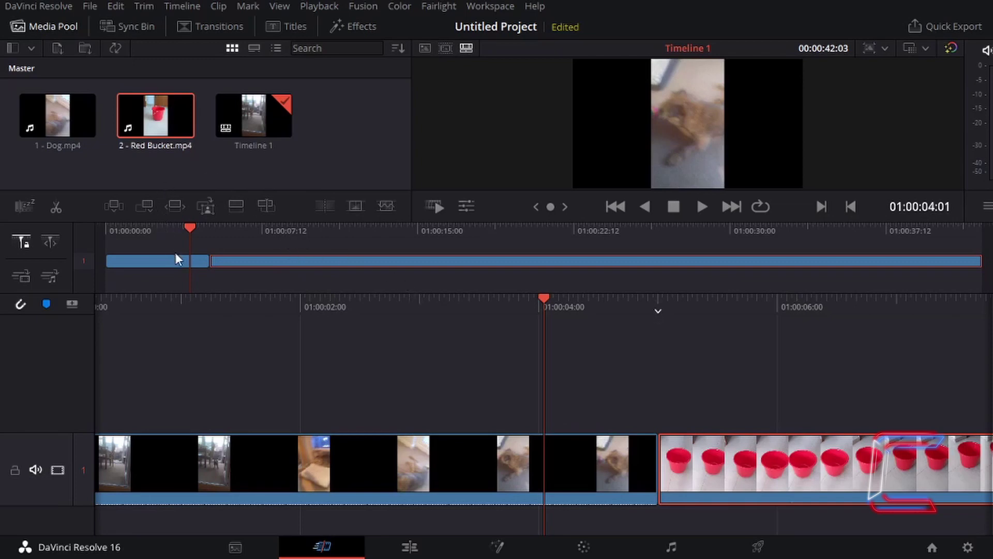
# Select the Dog and Red Bucket clips and put the playhead at 01:00:16:20.
pyautogui.click(161, 258)
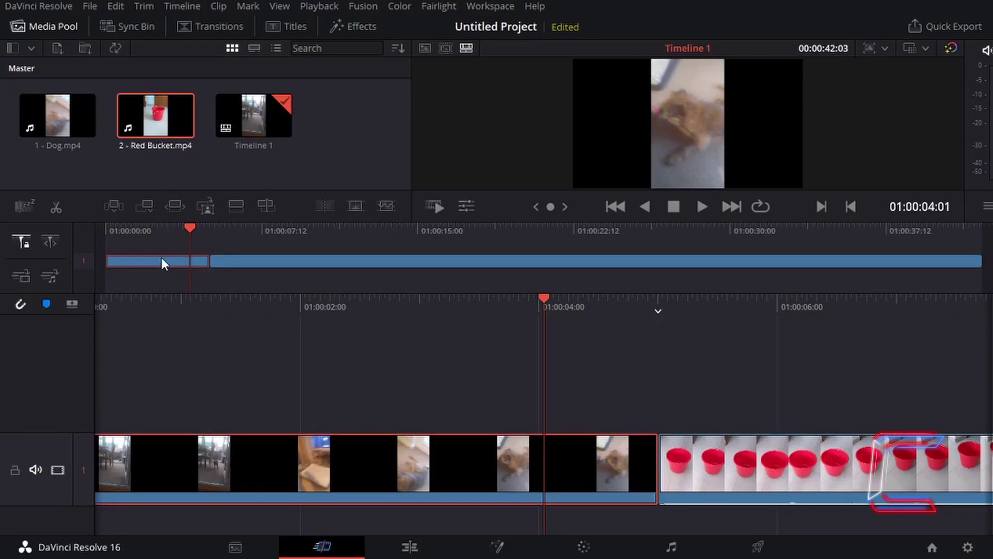
pyautogui.click(259, 263)
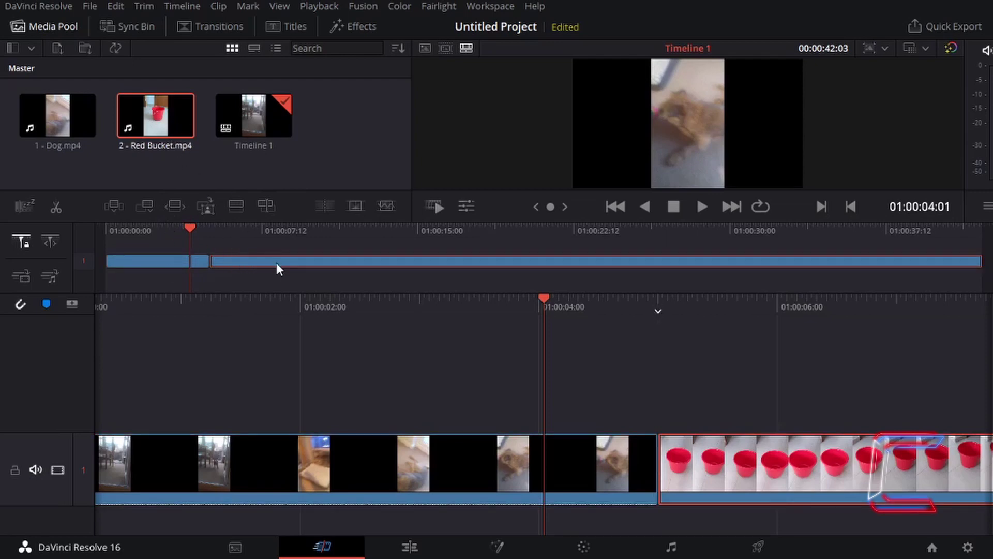
pyautogui.click(456, 232)
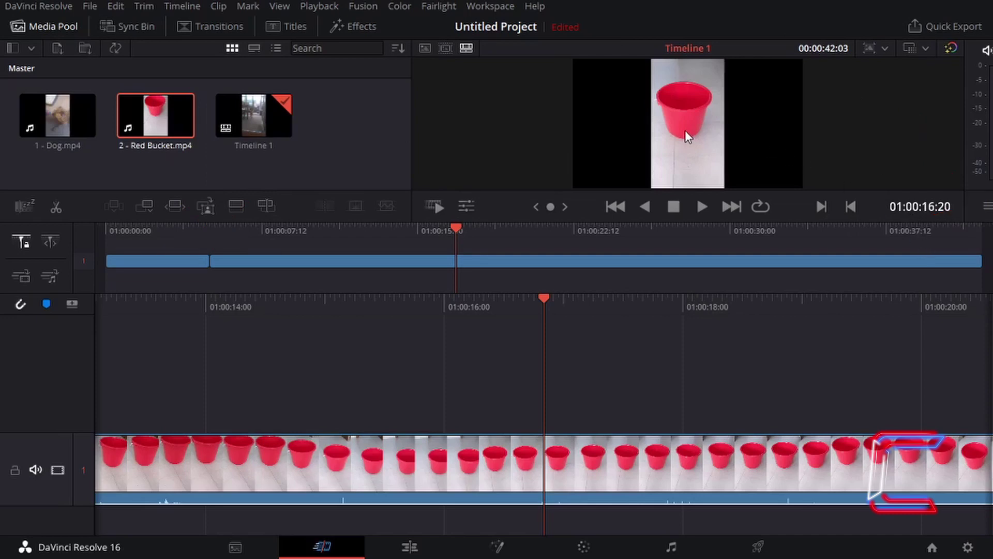
# Move the playhead back to the Dog/Red Bucket cut at 01:00:05:00.
pyautogui.press('v')
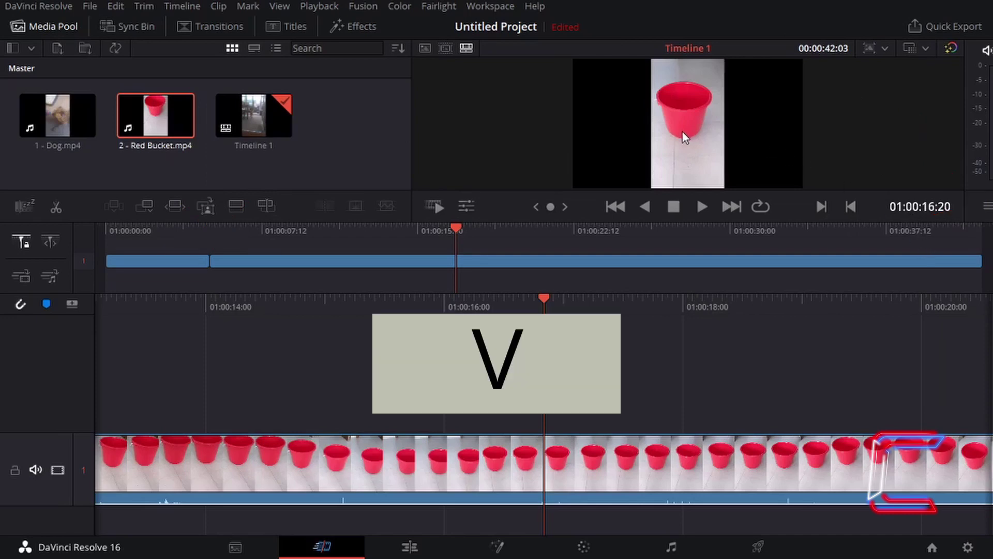
pyautogui.press('Up')
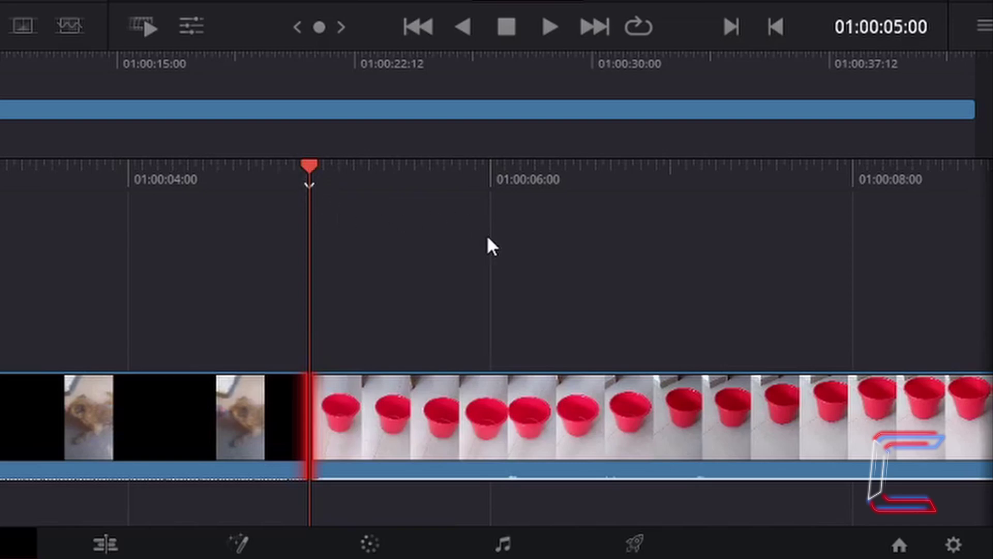
# Step the playhead forward to 01:00:05:12 and split the Red Bucket clip there.
pyautogui.moveTo(504, 442)
pyautogui.press('k')
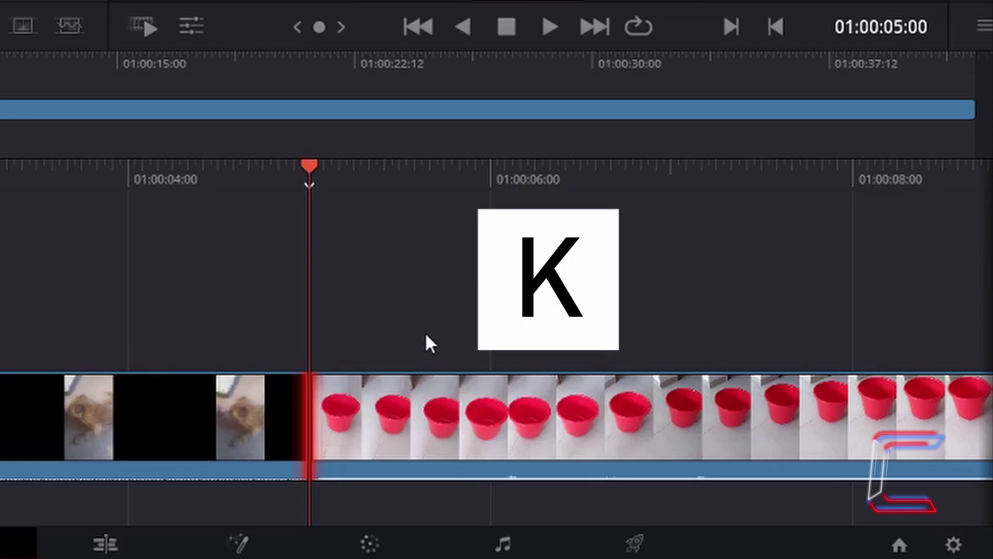
pyautogui.press('l')
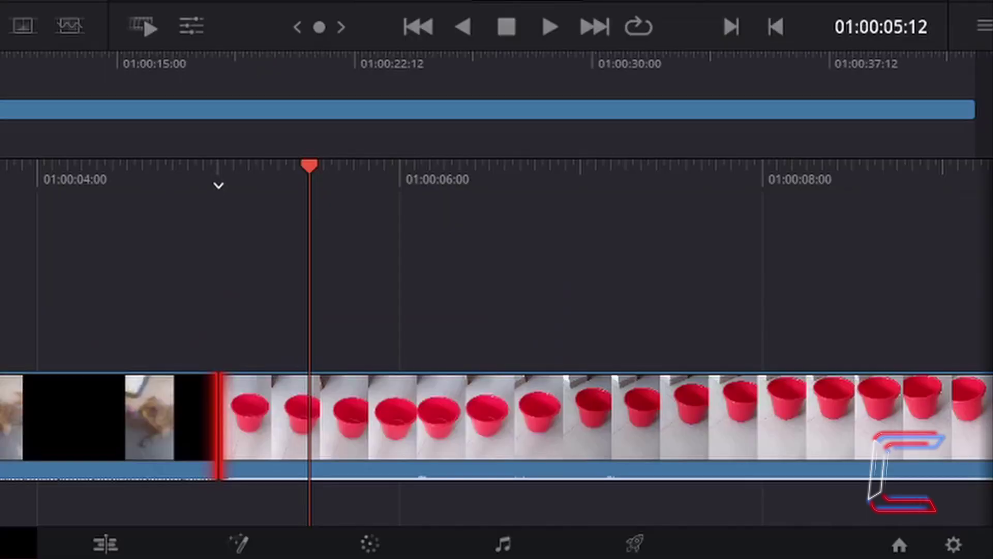
pyautogui.hotkey('ctrl', 'b')
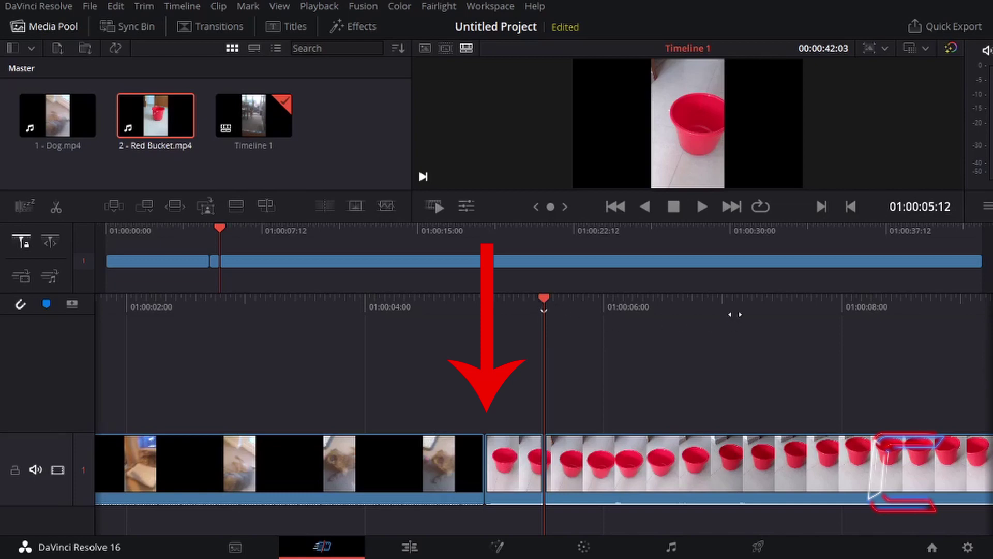
# Step the playhead back from the edit to 01:00:04:12 inside the Dog clip.
pyautogui.press('k')
pyautogui.press('j')
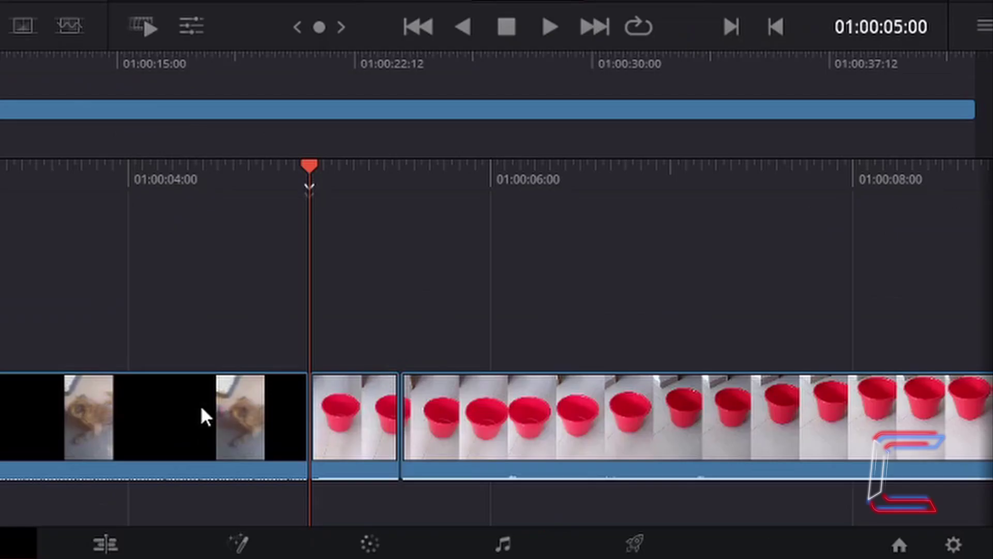
pyautogui.press('k')
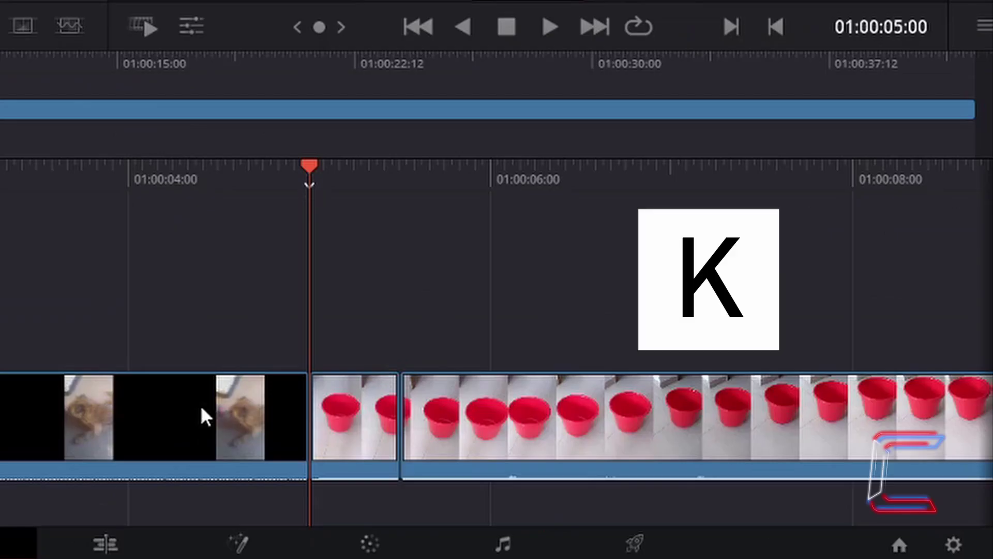
pyautogui.press('j')
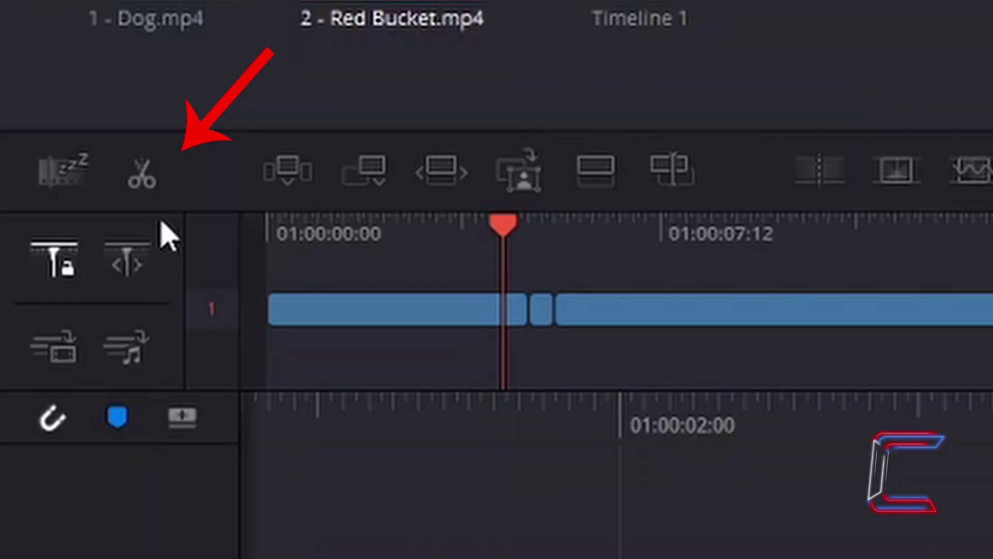
# Split the Dog clip at 01:00:04:12, then delete the short Dog and Red Bucket pieces together.
pyautogui.click(153, 189)
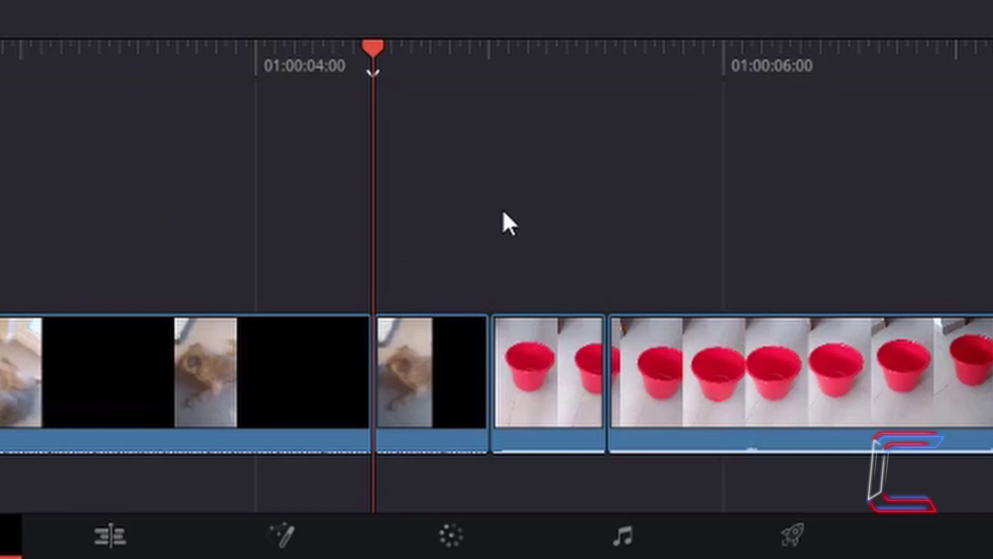
pyautogui.keyDown('ctrl'); pyautogui.click(444, 334); pyautogui.keyUp('ctrl')
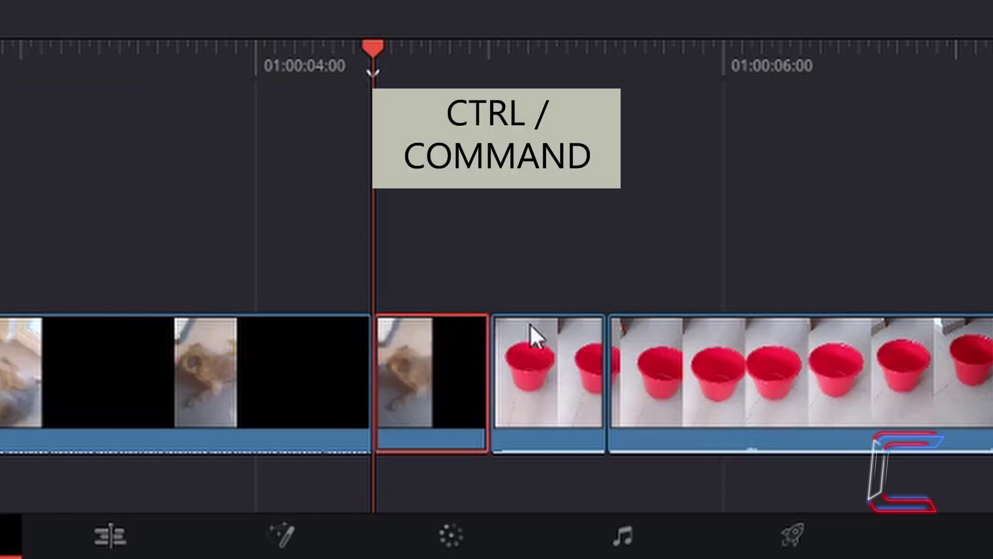
pyautogui.keyDown('ctrl'); pyautogui.click(549, 356); pyautogui.keyUp('ctrl')
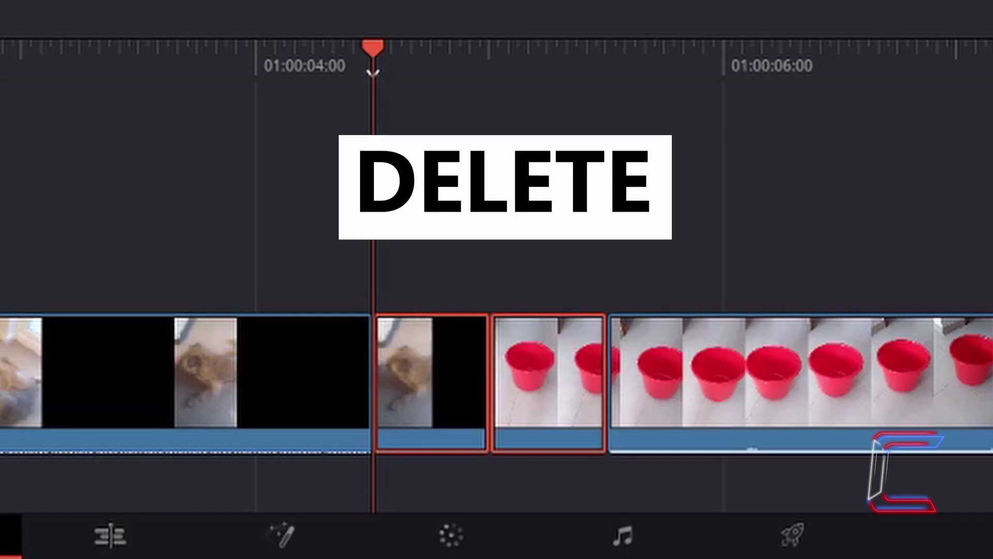
pyautogui.press('Delete')
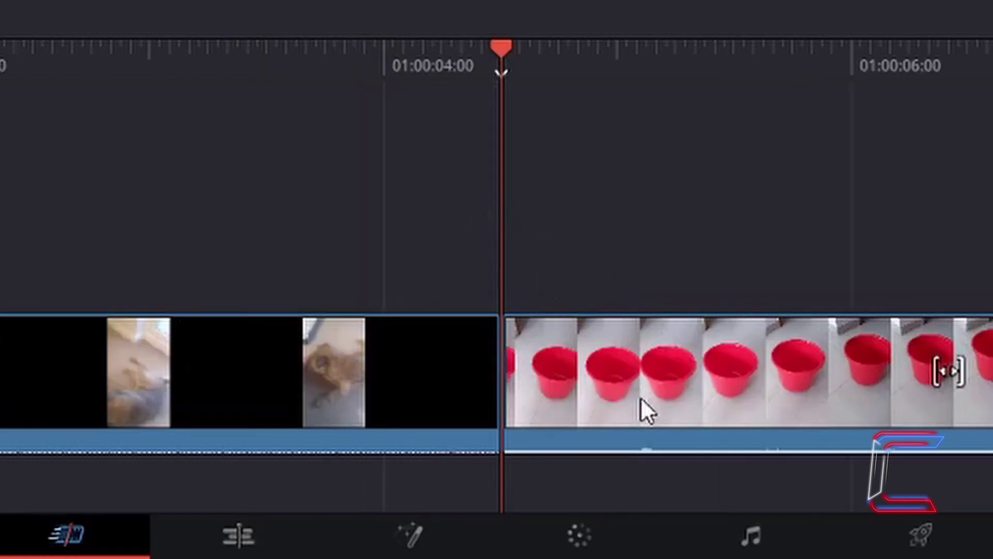
# Select both sides of the Dog–Red Bucket edit and add a Cross Dissolve there.
pyautogui.press('v')
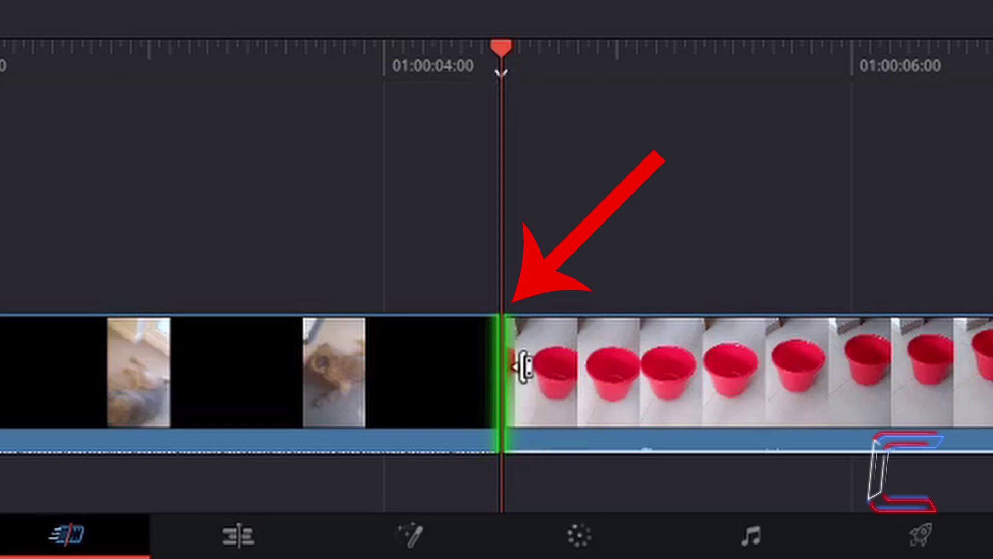
pyautogui.press('u')
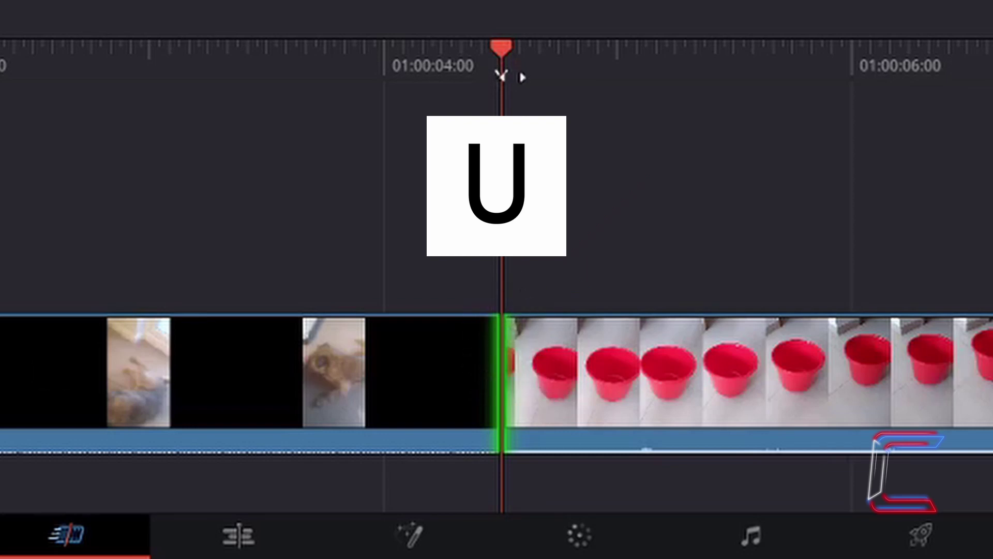
pyautogui.press('u')
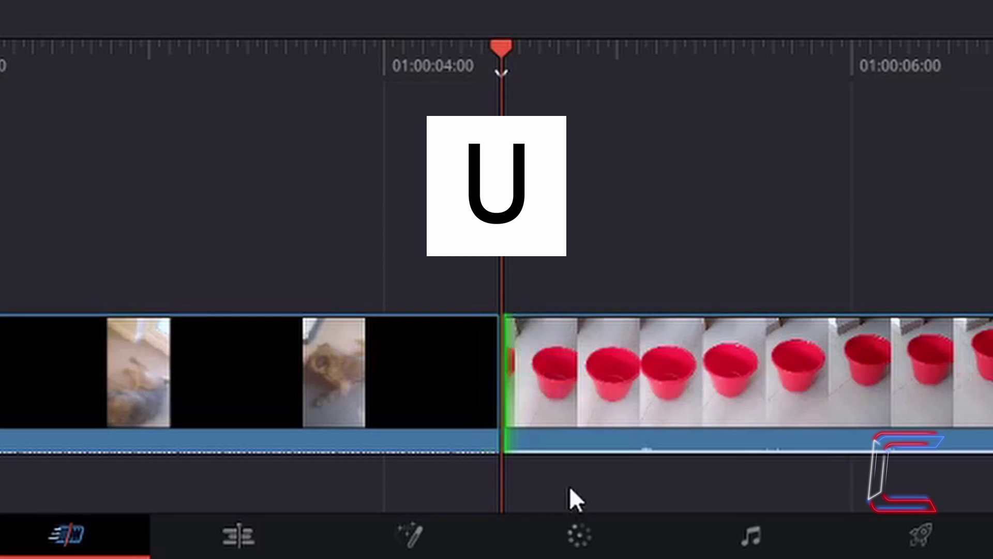
pyautogui.press('u')
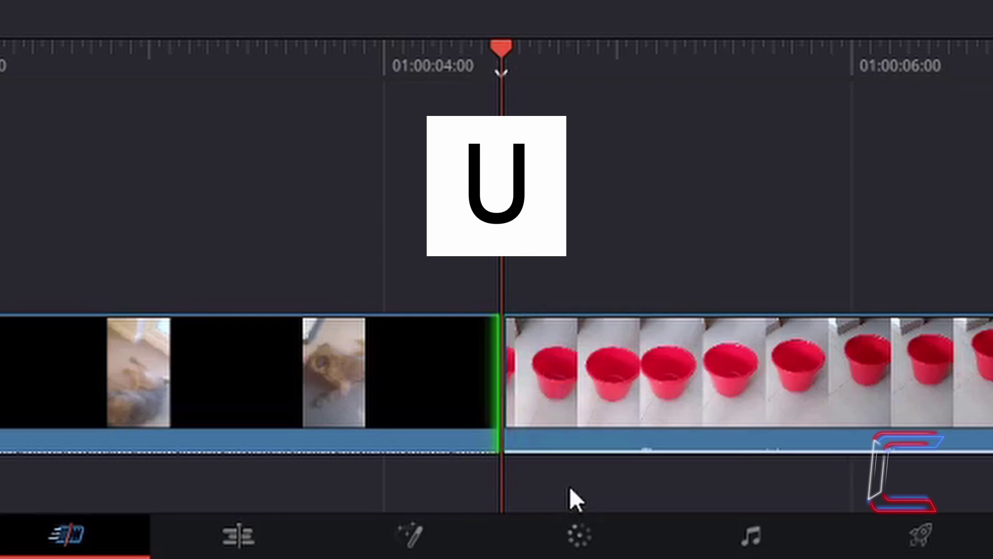
pyautogui.press('u')
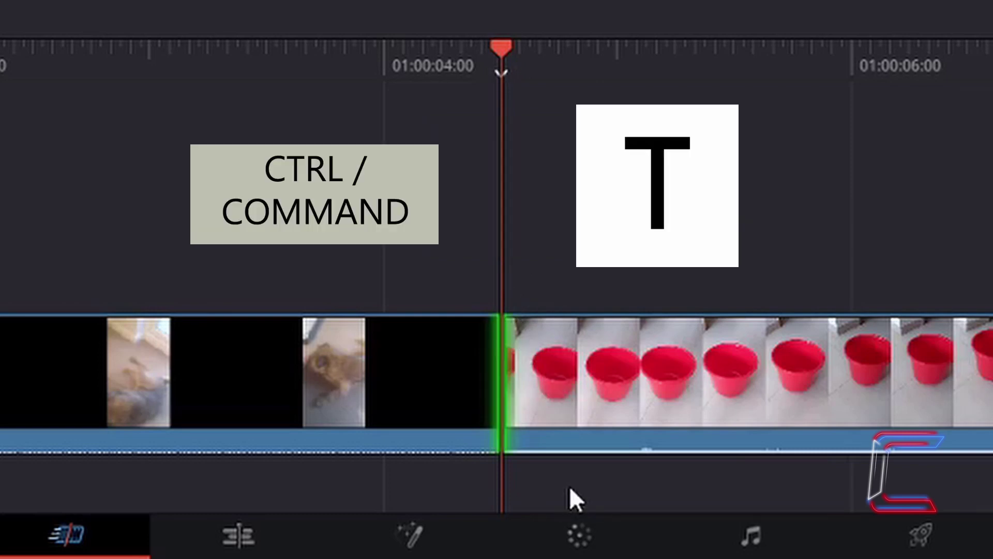
pyautogui.hotkey('ctrl', 't')
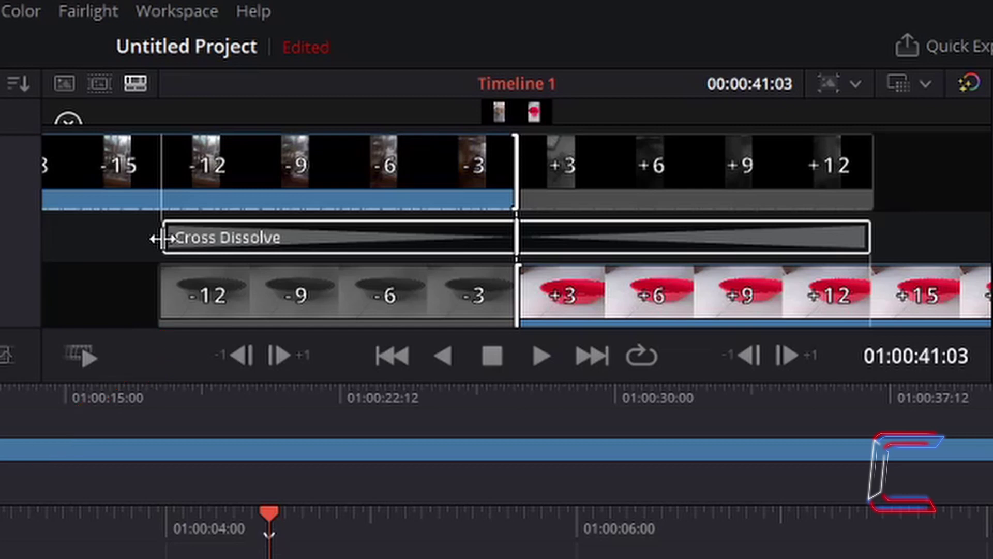
# Drag the Cross Dissolve's left edge inward to shorten it evenly around the cut.
pyautogui.moveTo(158, 239); pyautogui.dragTo(248, 239)
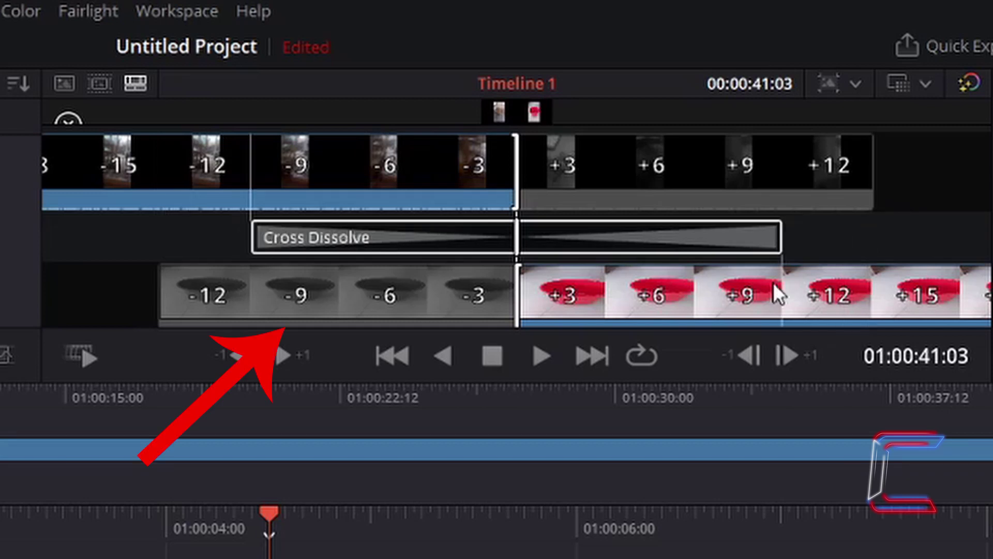